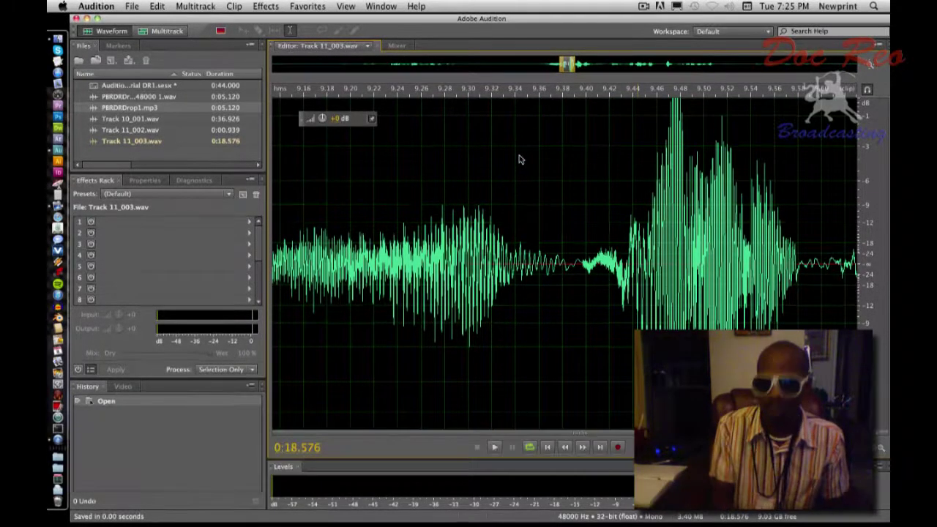
Return the playhead to the start of Track 11_003.wav and show the entire waveform
key(Home)
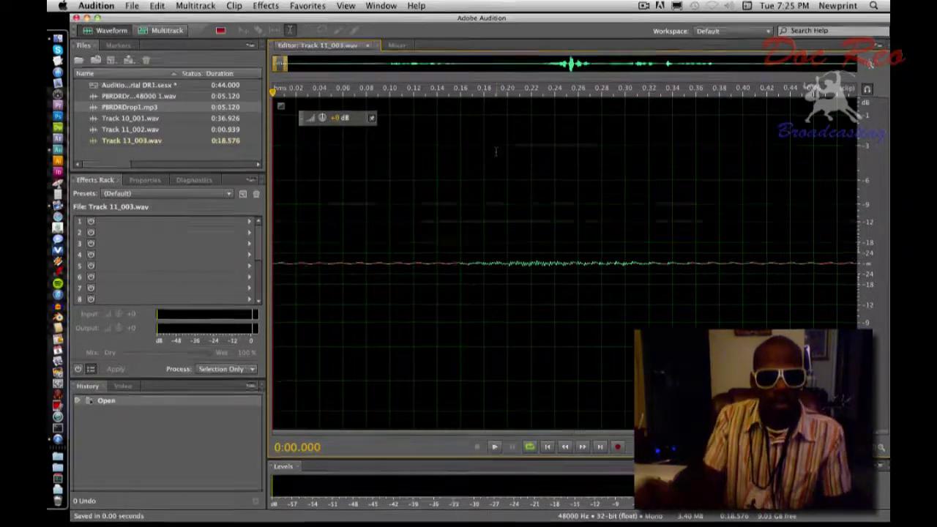
key(alt)
scroll(496, 155, down, 5)
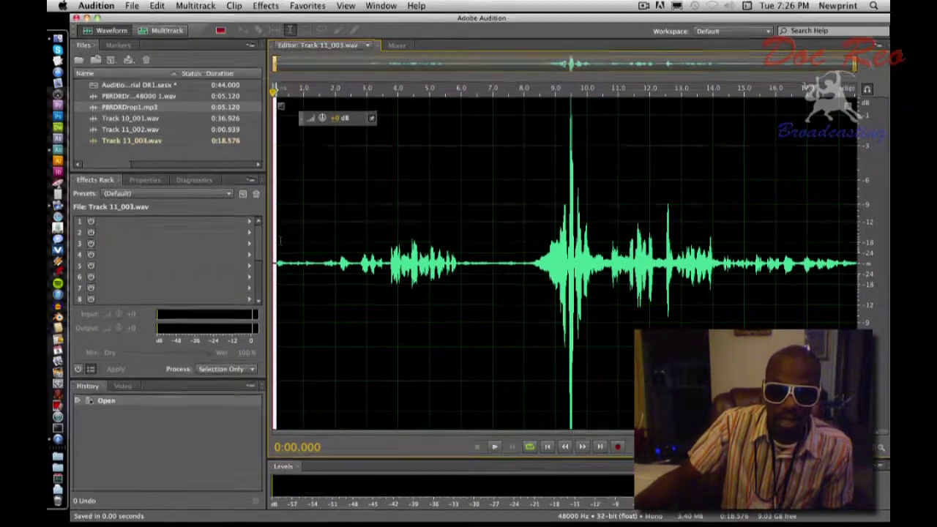
click(280, 239)
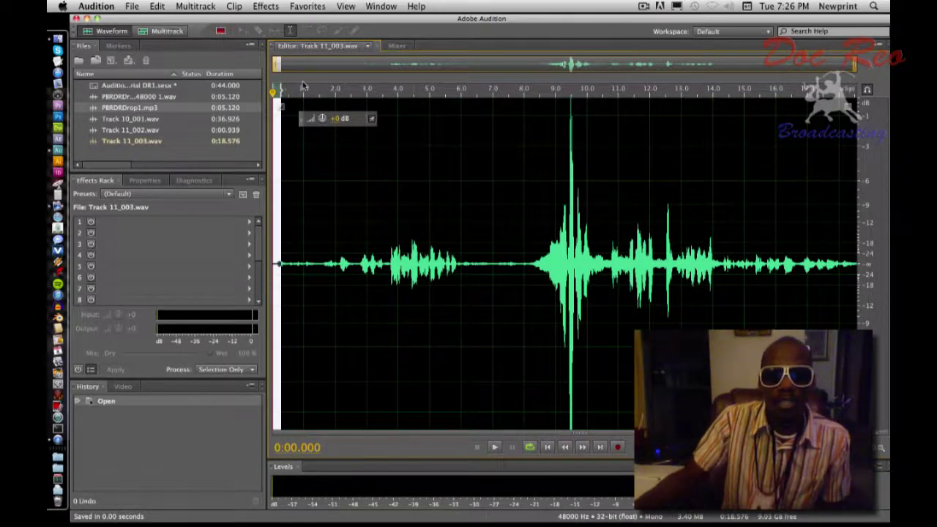
drag(281, 102, 430, 102)
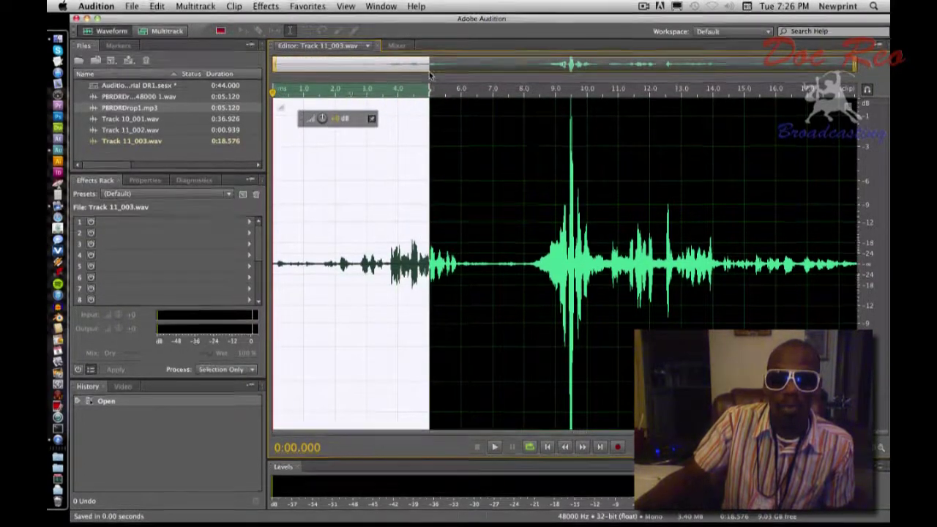
click(431, 92)
click(430, 93)
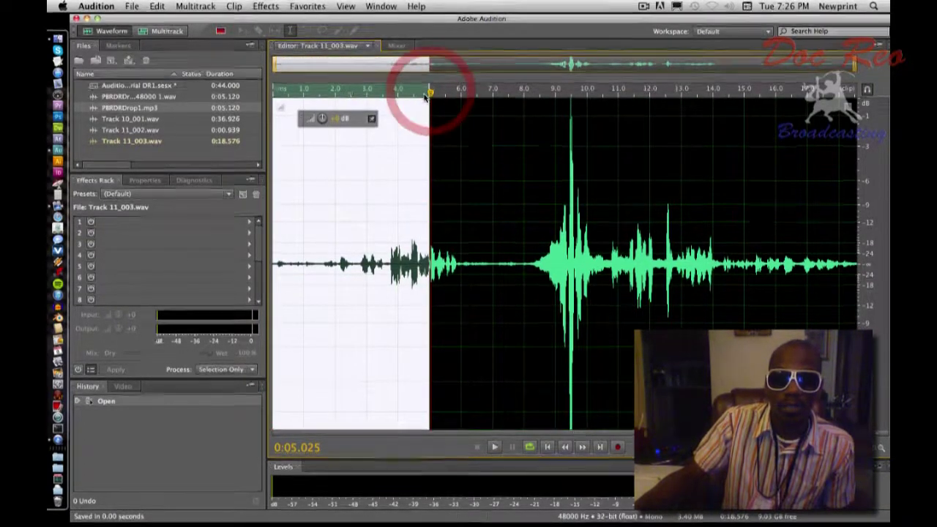
key(super+z)
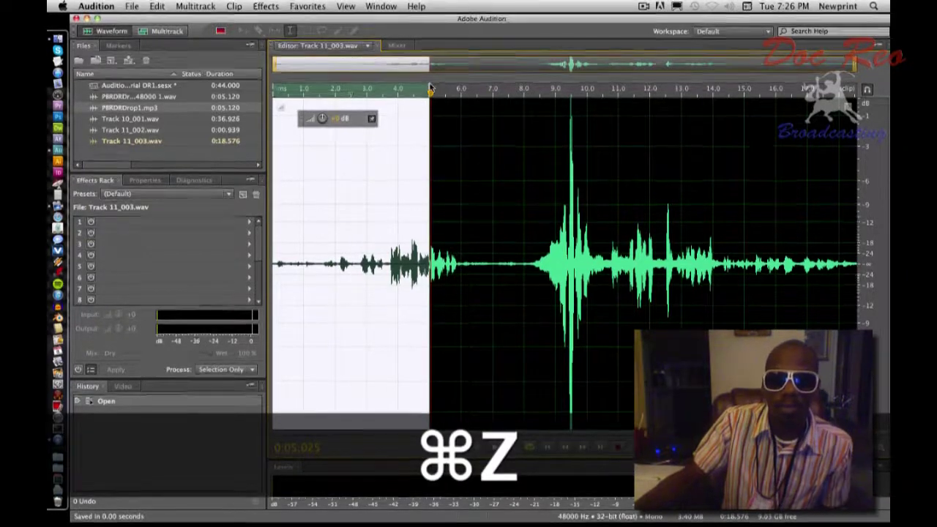
drag(430, 94, 329, 95)
key(Home)
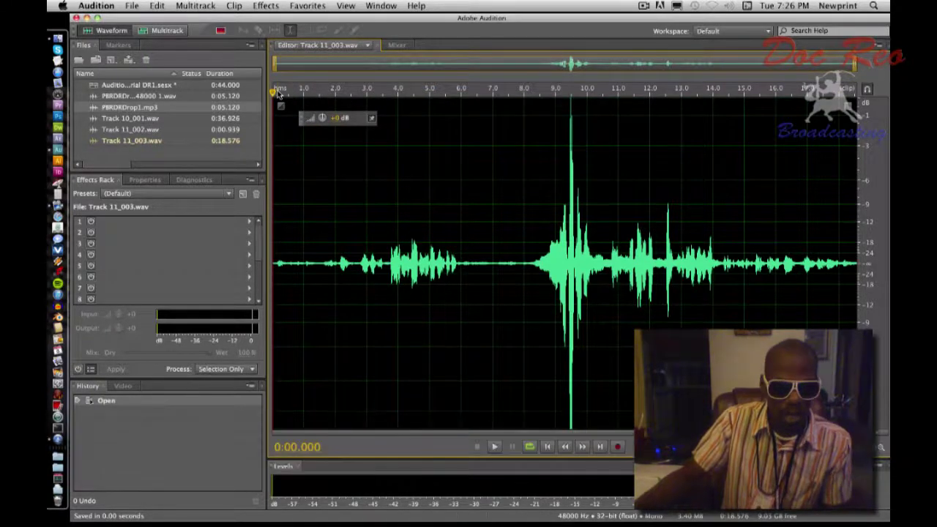
Select about the first 1.6 seconds of the waveform, listen to it, and clear the selection
drag(323, 146, 236, 147)
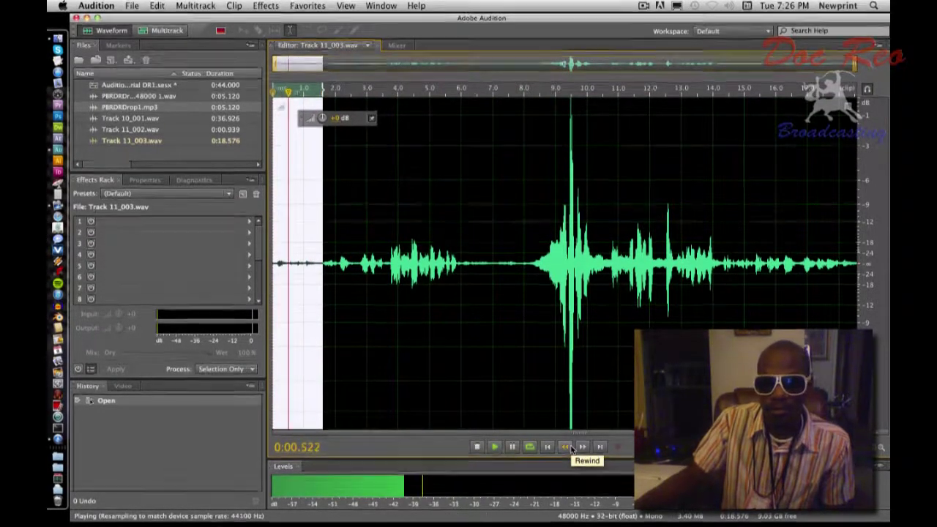
click(487, 445)
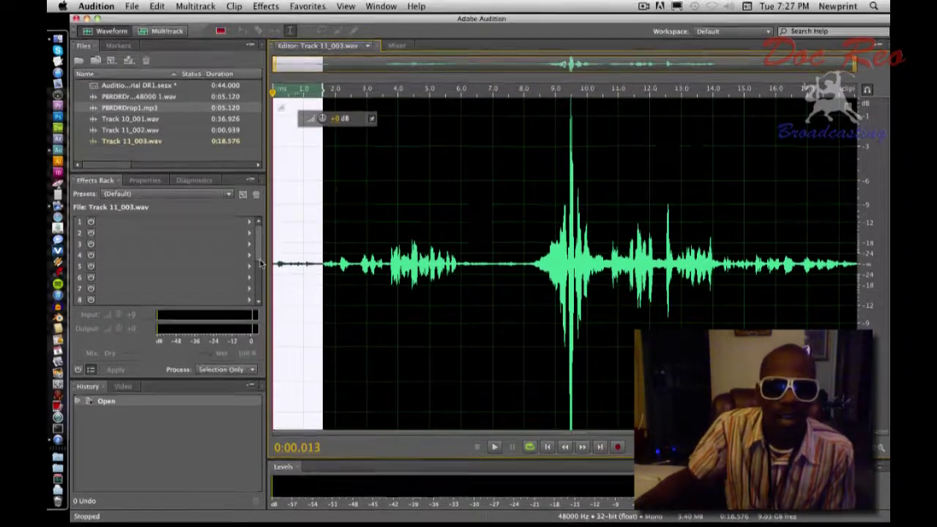
click(292, 257)
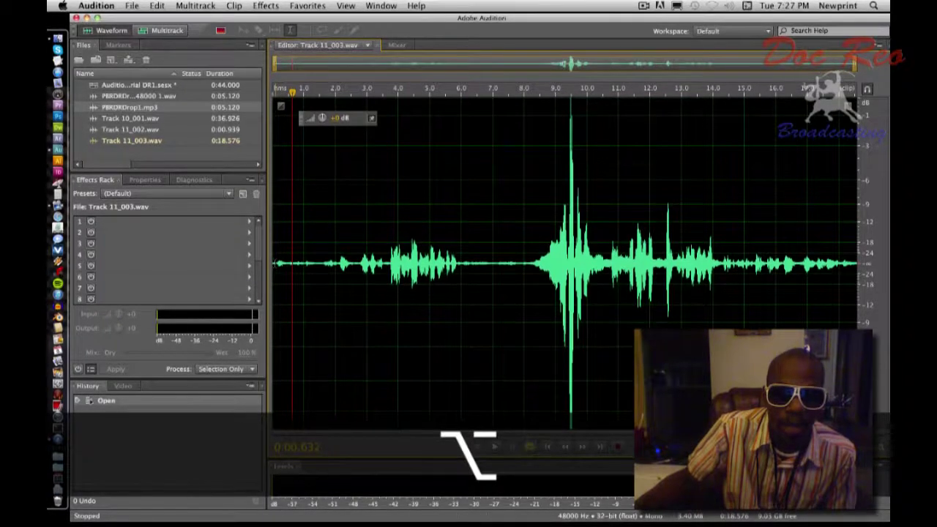
Play about the first 3 seconds of the recording from the start to listen for background noise
scroll(564, 264, up, 2)
scroll(275, 264, up, 8)
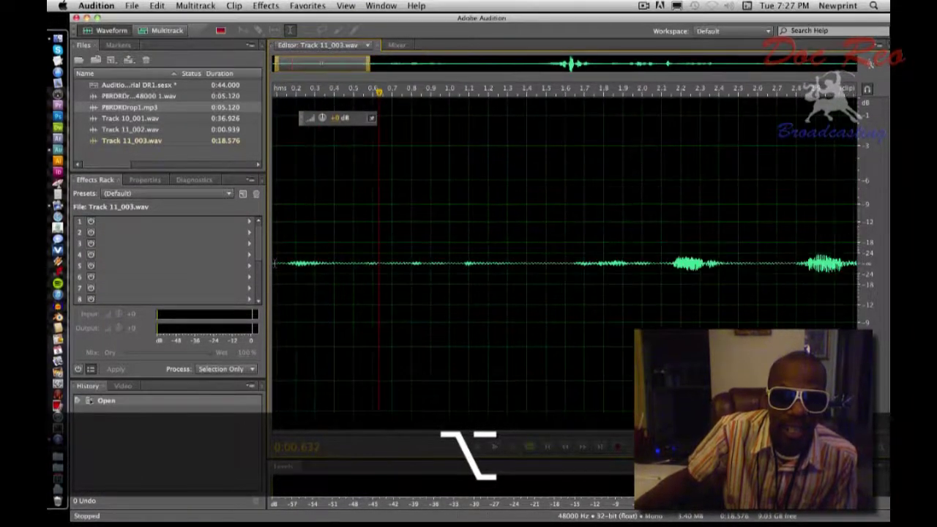
scroll(275, 264, down, 1)
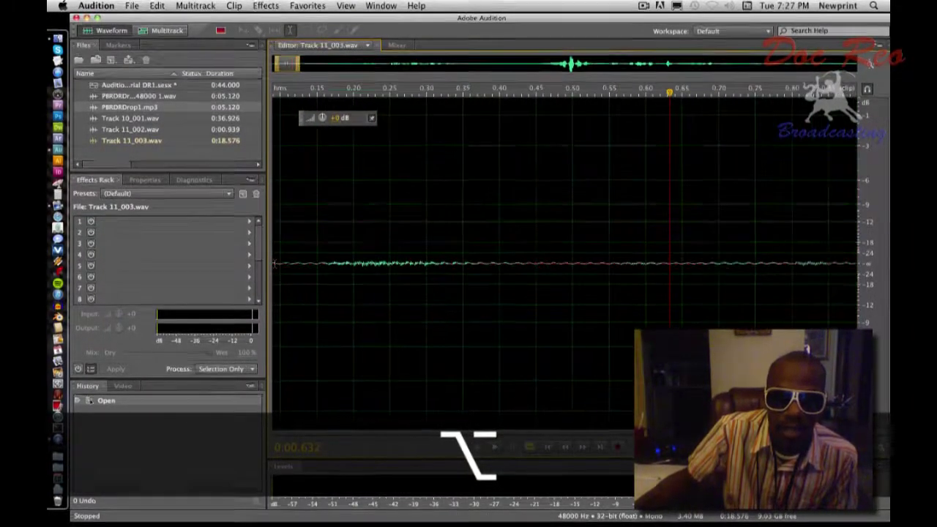
click(298, 91)
drag(297, 91, 253, 97)
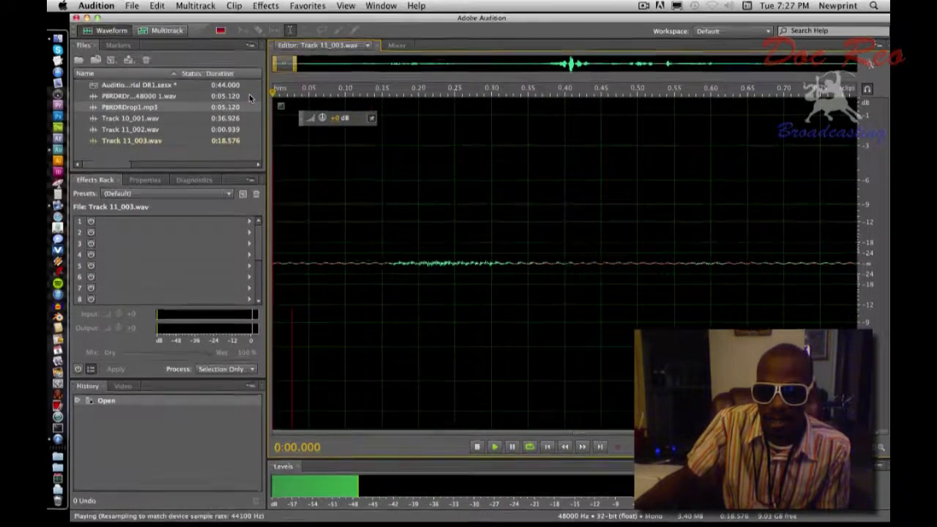
key(space)
key(space)
key(space)
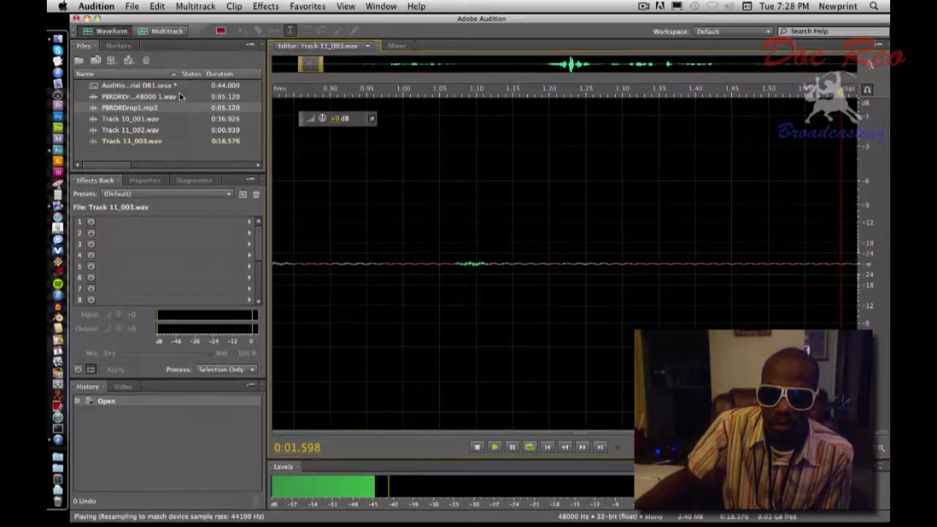
key(space)
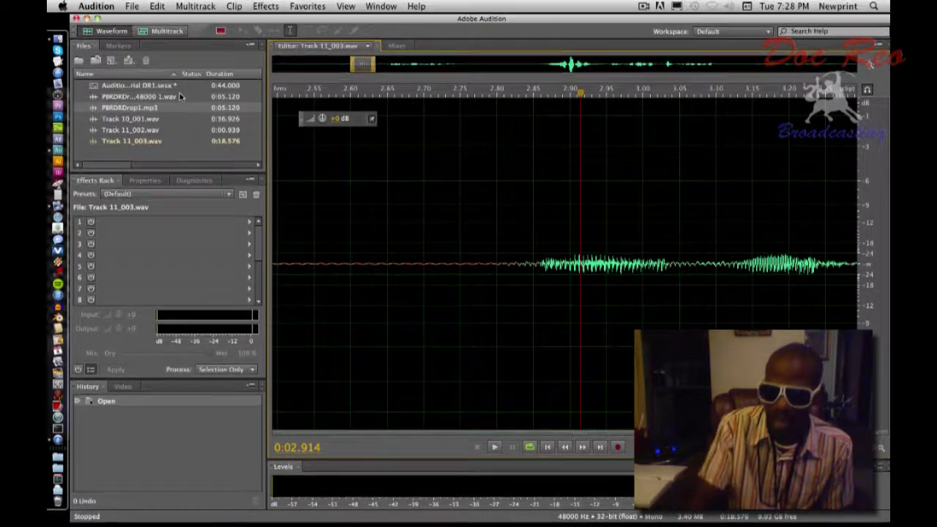
Select about the first 0.14 seconds of the waveform, before the first sound, and capture it as the noise print
key(Home)
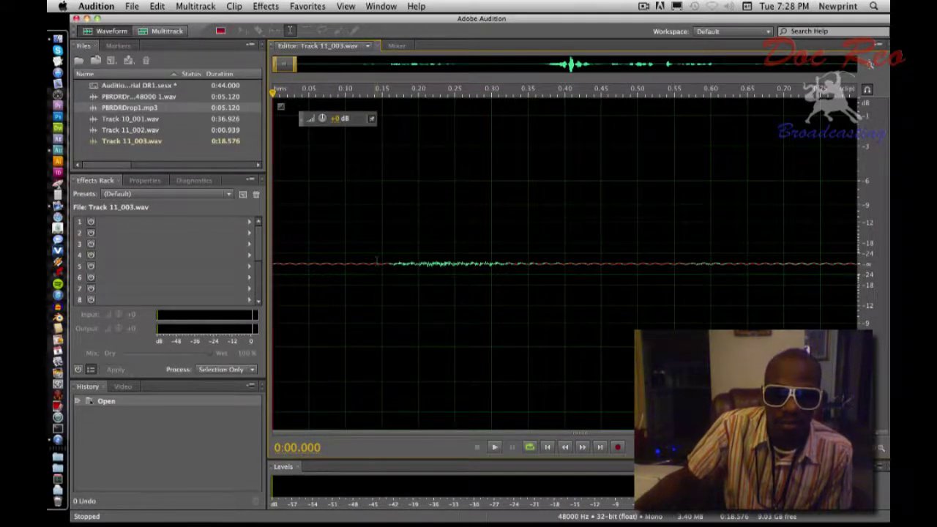
drag(376, 264, 236, 260)
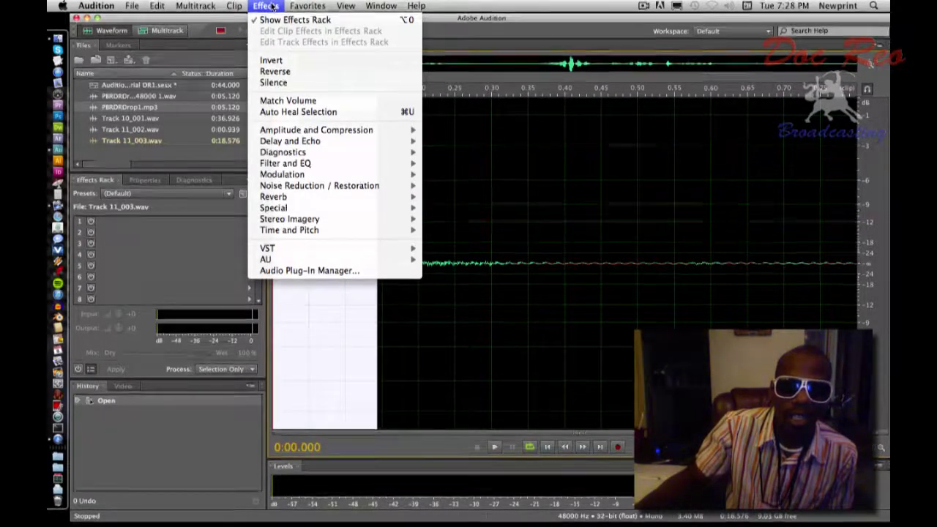
mouse_move(264, 6)
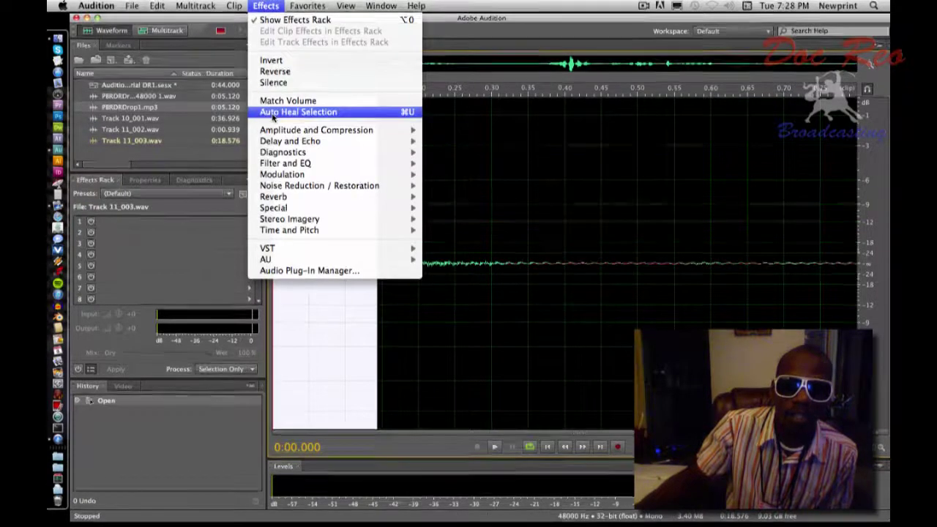
mouse_move(274, 179)
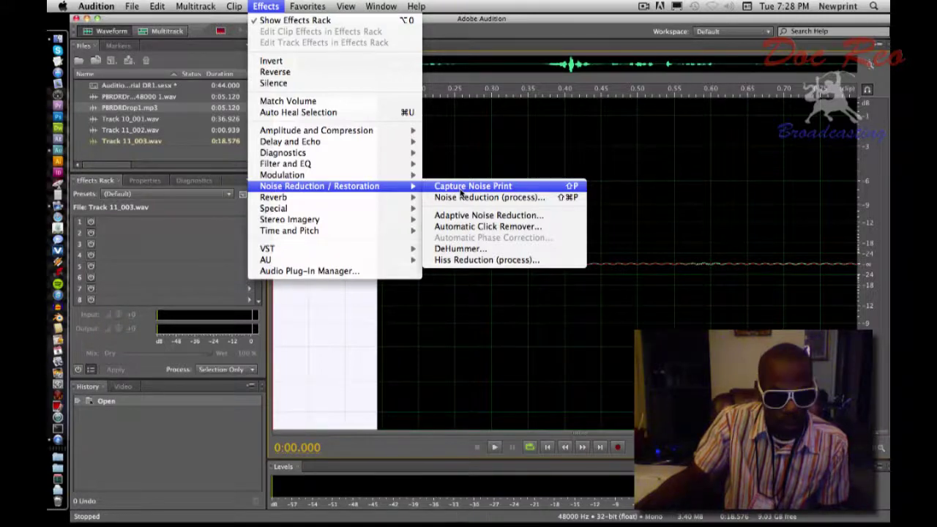
click(514, 26)
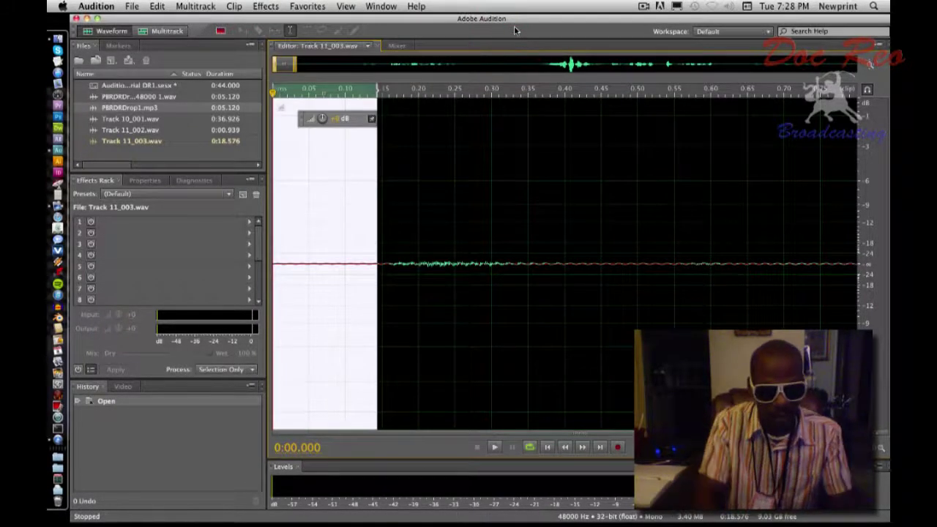
key(shift+p)
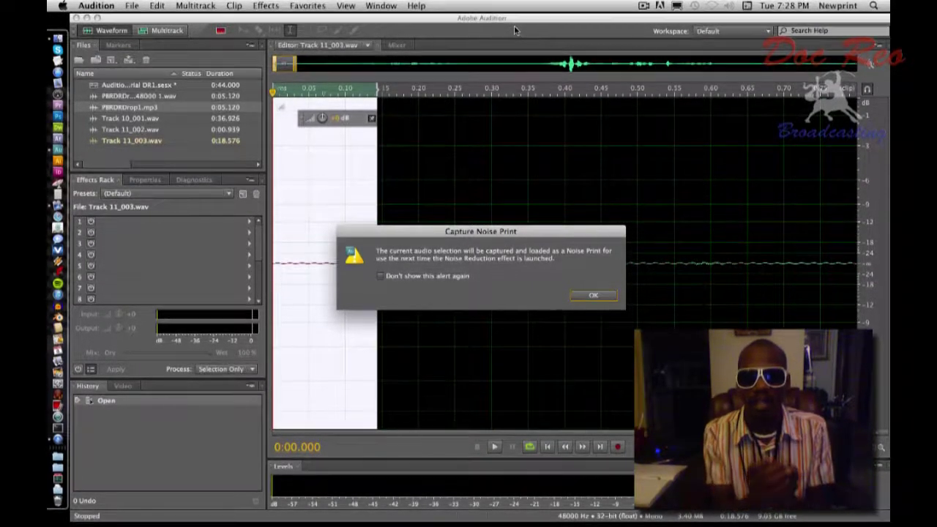
click(591, 295)
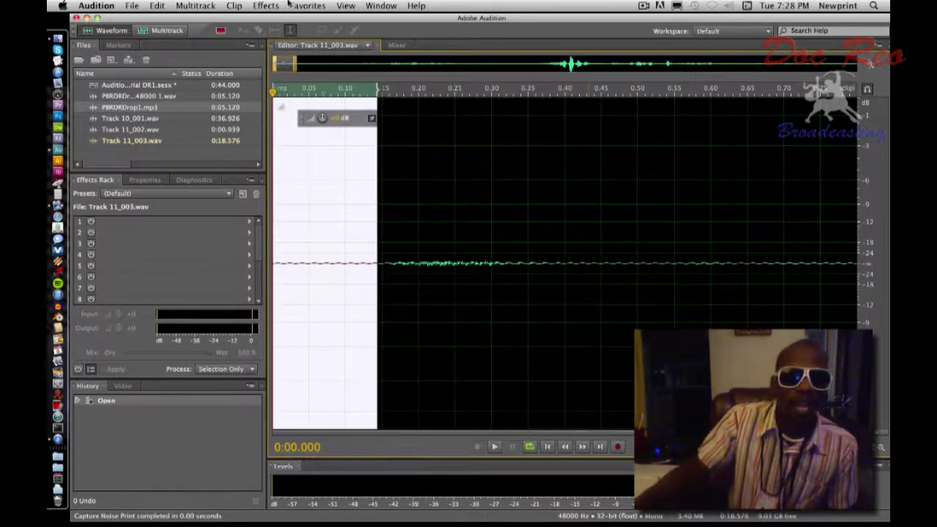
Open the Noise Reduction process, examine its presets and Output Noise Only option, and close it without applying
click(266, 5)
mouse_move(300, 187)
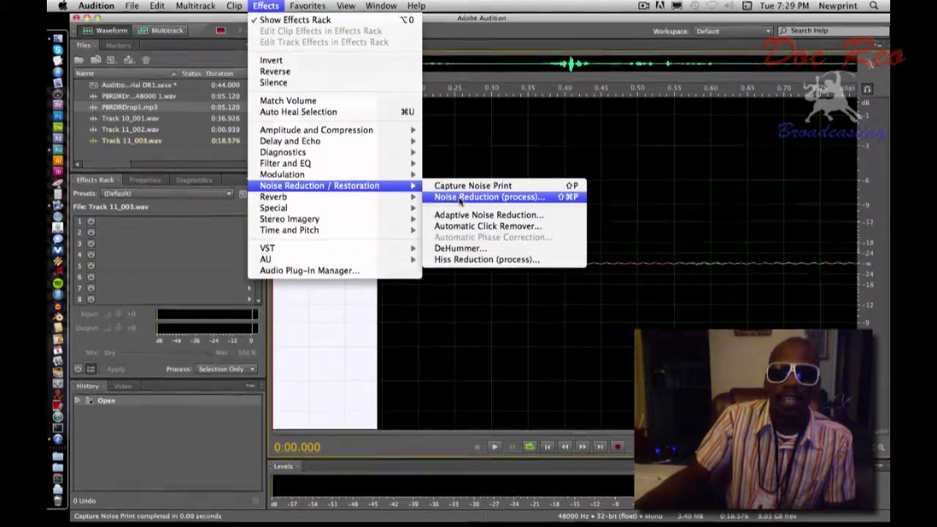
click(509, 40)
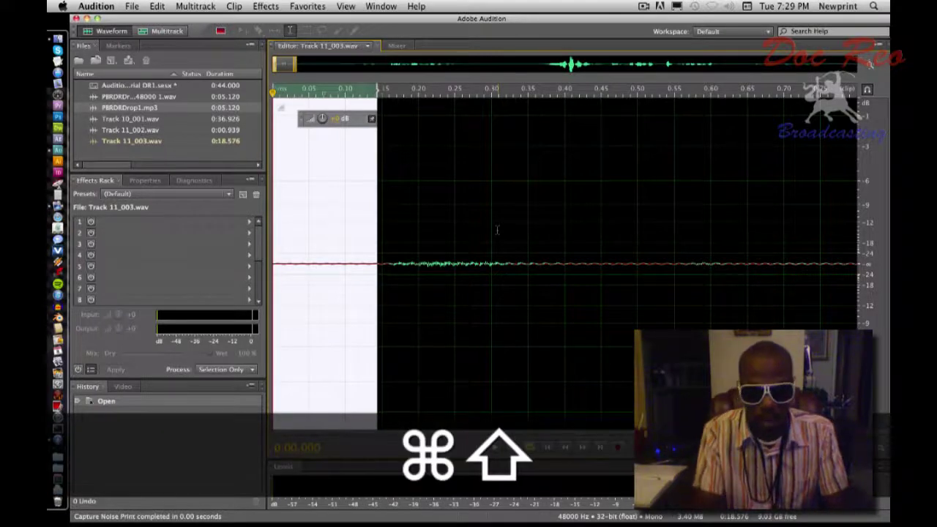
key(super+shift+p)
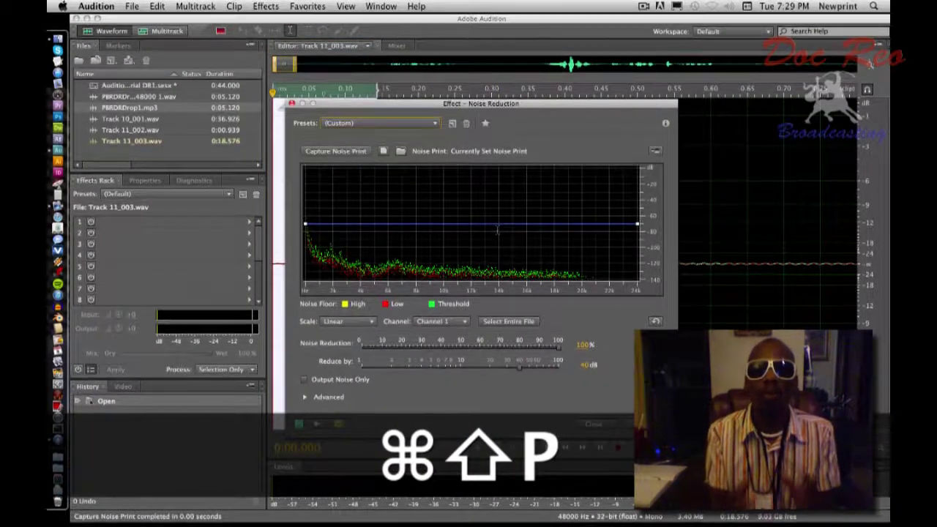
key(shift)
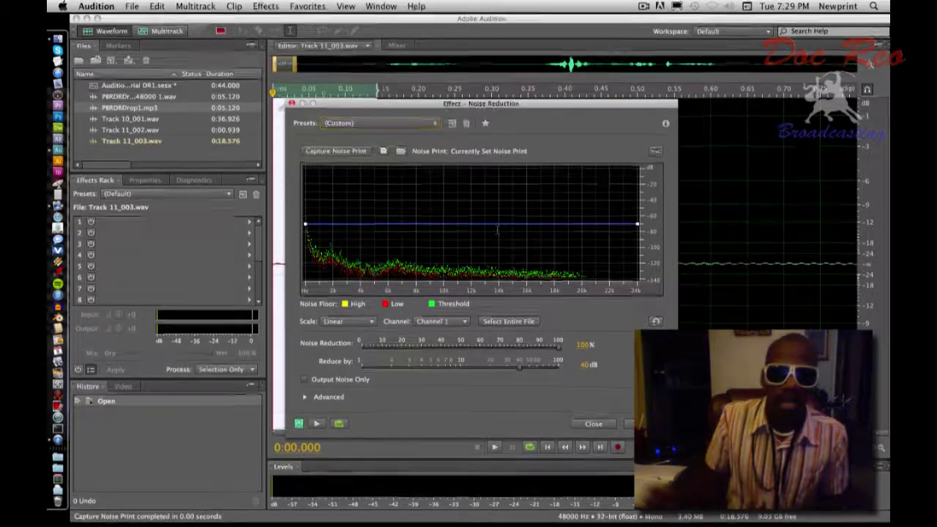
click(434, 123)
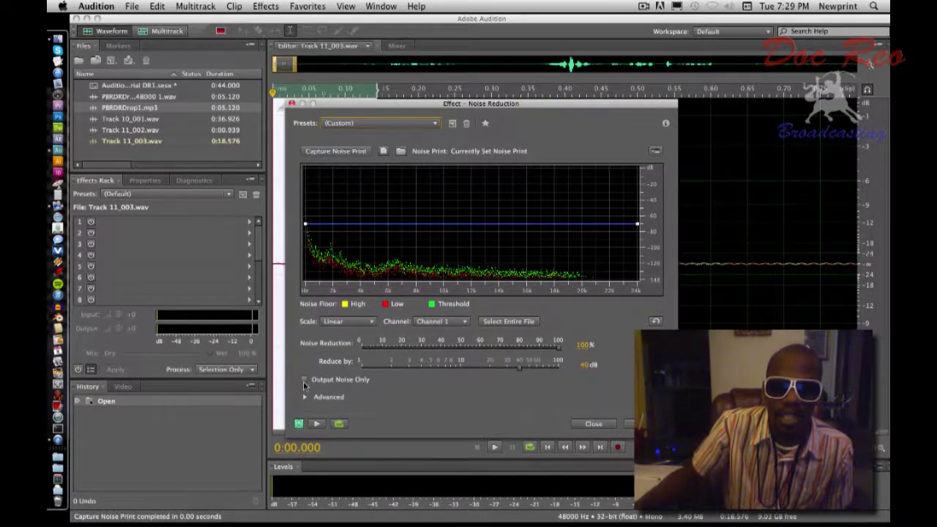
click(304, 381)
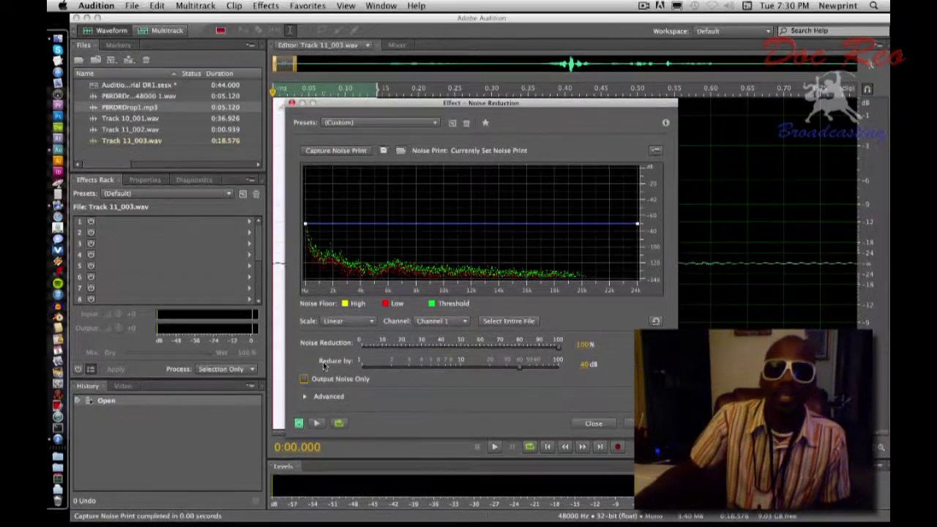
click(591, 424)
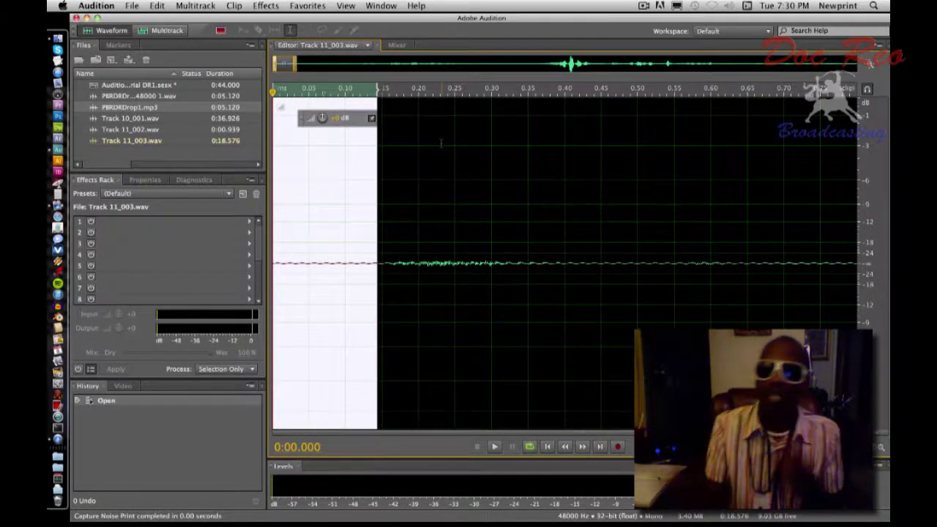
Select the whole Track 11_003.wav waveform and show its full length
double_click(451, 157)
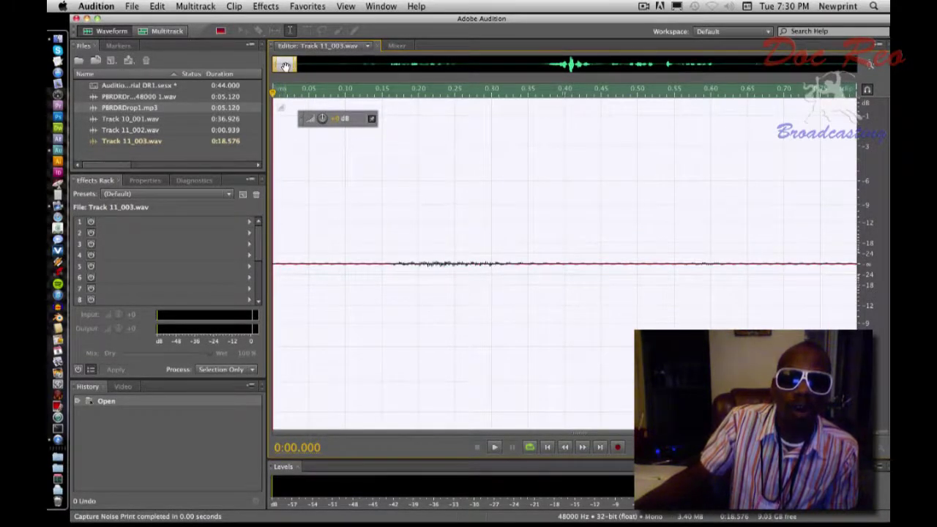
click(468, 193)
double_click(469, 193)
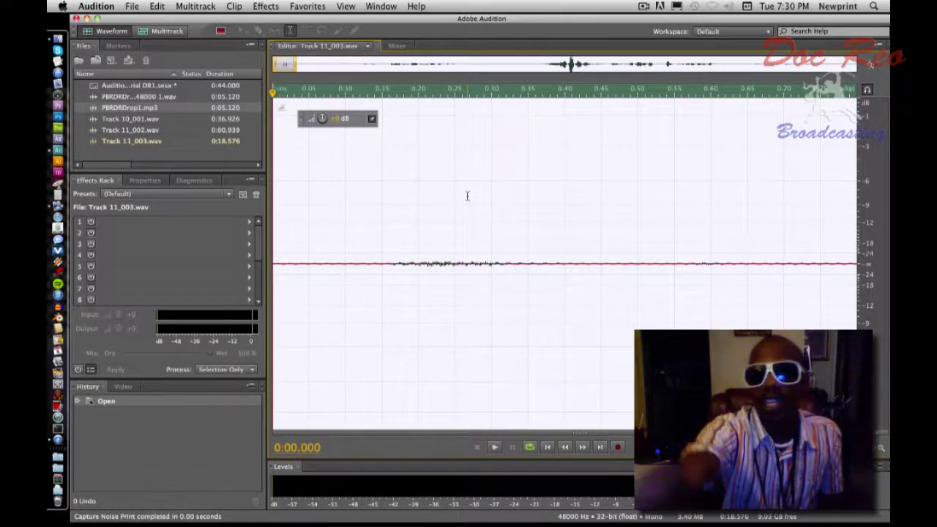
click(299, 66)
double_click(299, 67)
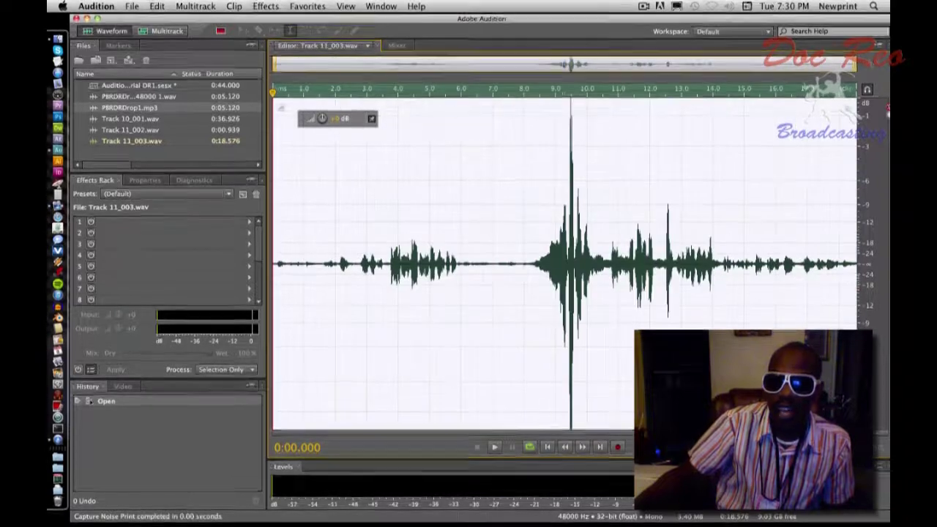
double_click(436, 213)
click(436, 212)
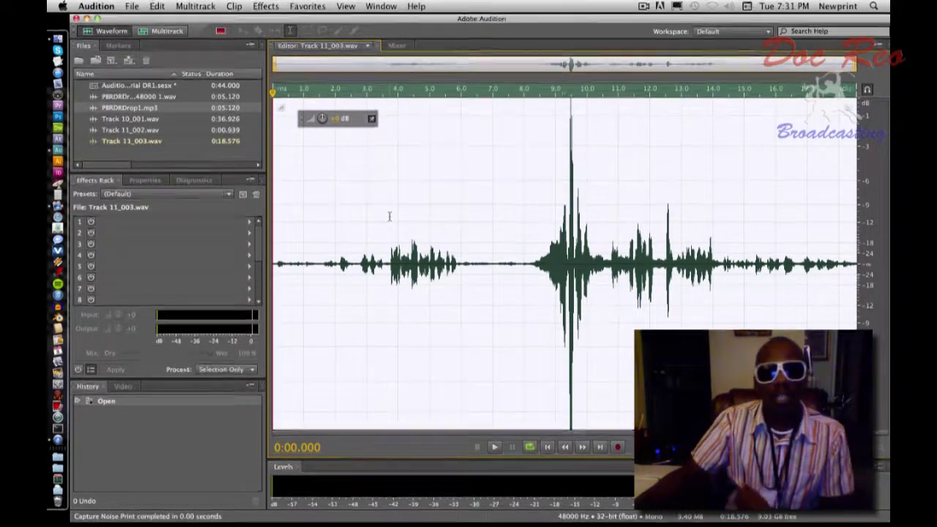
Scan the whole recording with the DeClicker diagnostic using the Default preset and repair all detected clicks
click(265, 6)
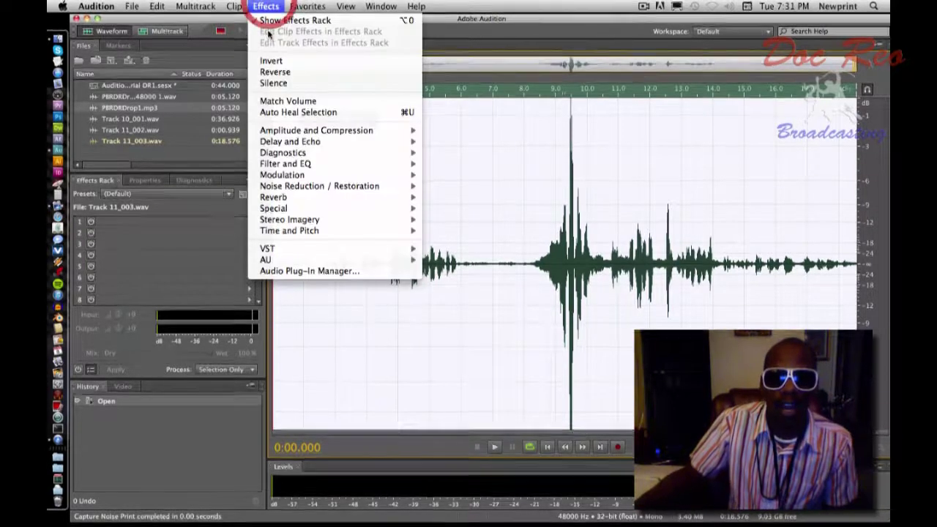
mouse_move(286, 152)
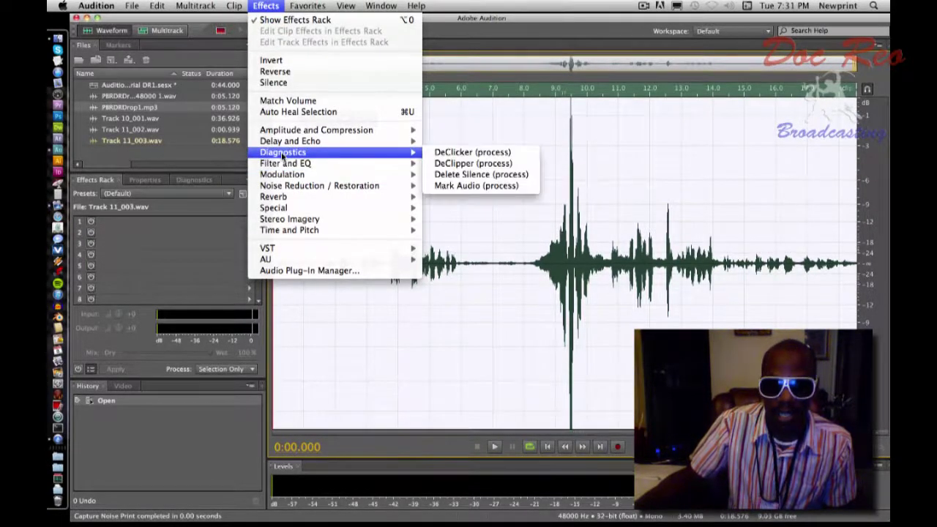
click(474, 152)
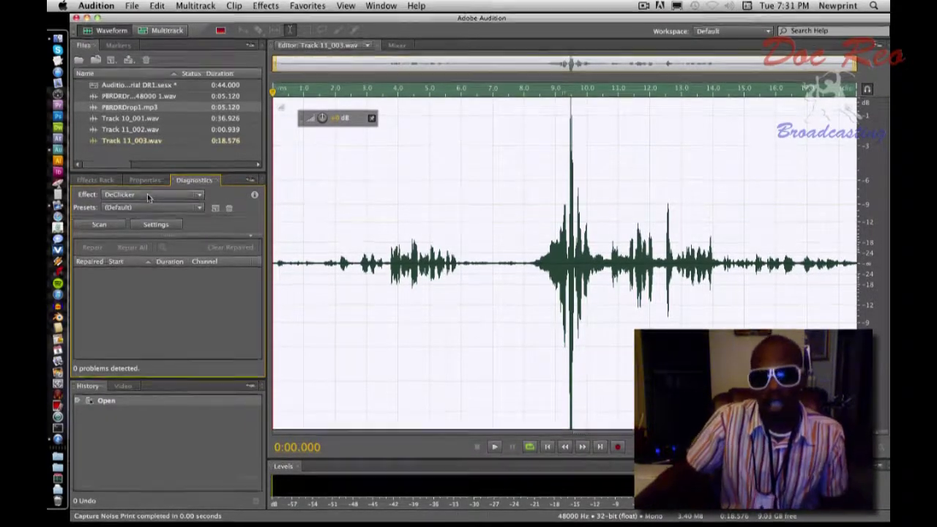
click(100, 224)
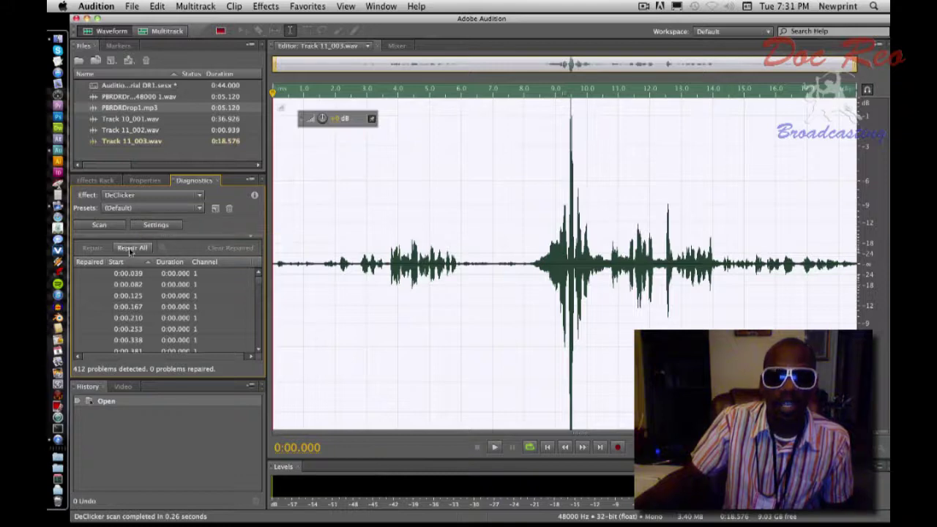
click(146, 208)
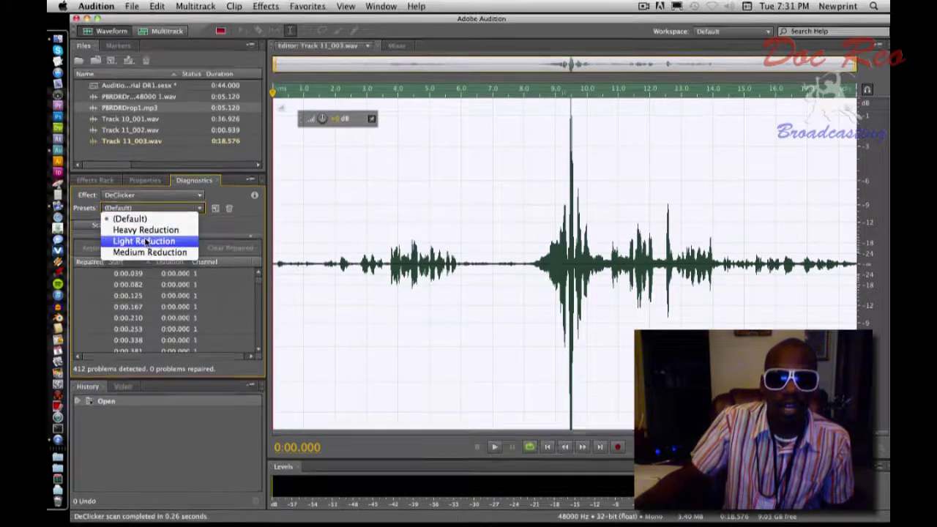
click(209, 223)
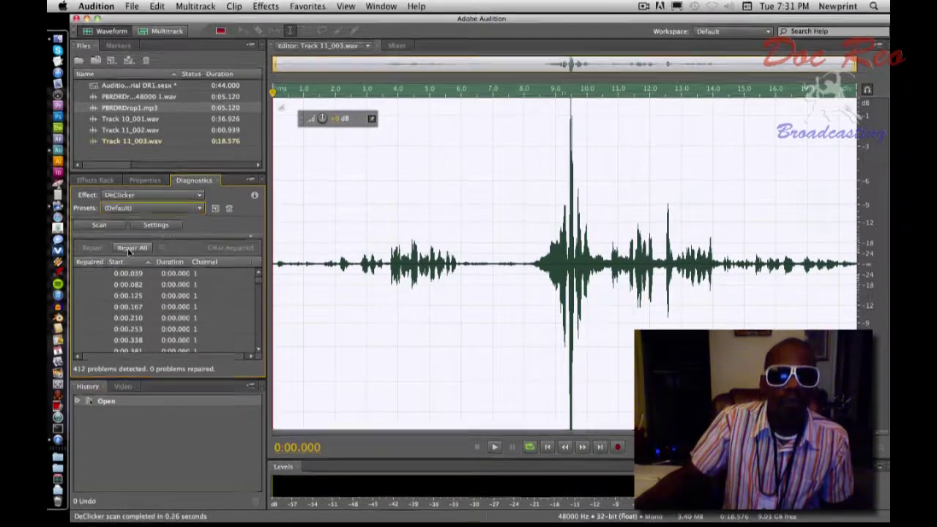
click(129, 248)
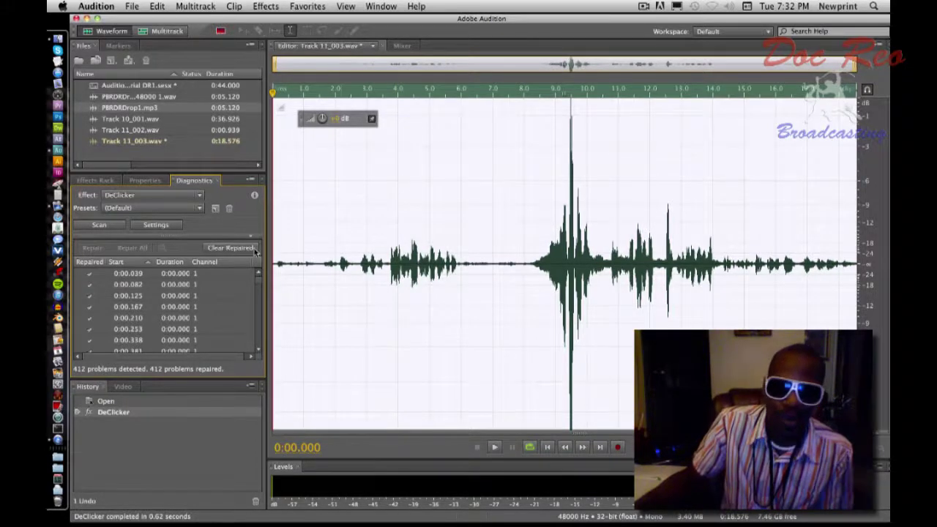
Switch the diagnostic effect to DeClipper, scan the recording and repair all detected clipping
click(167, 194)
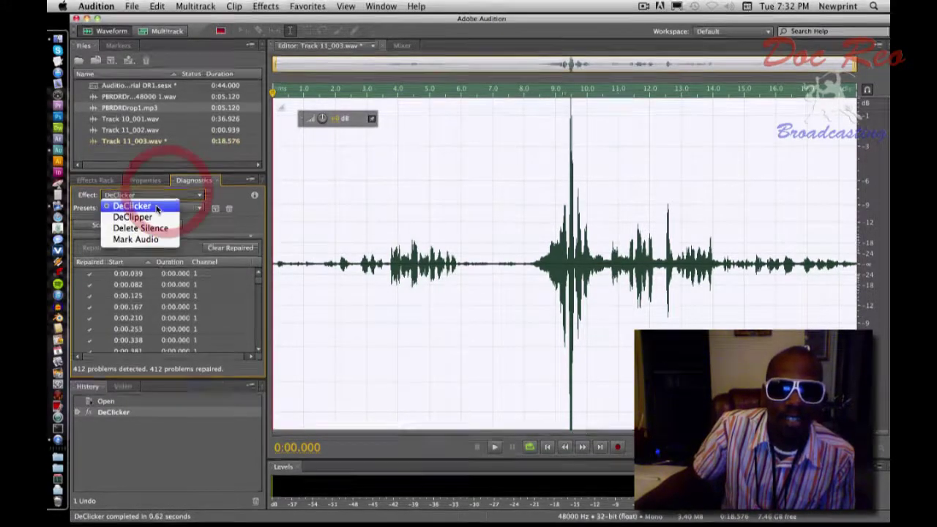
click(146, 217)
click(118, 225)
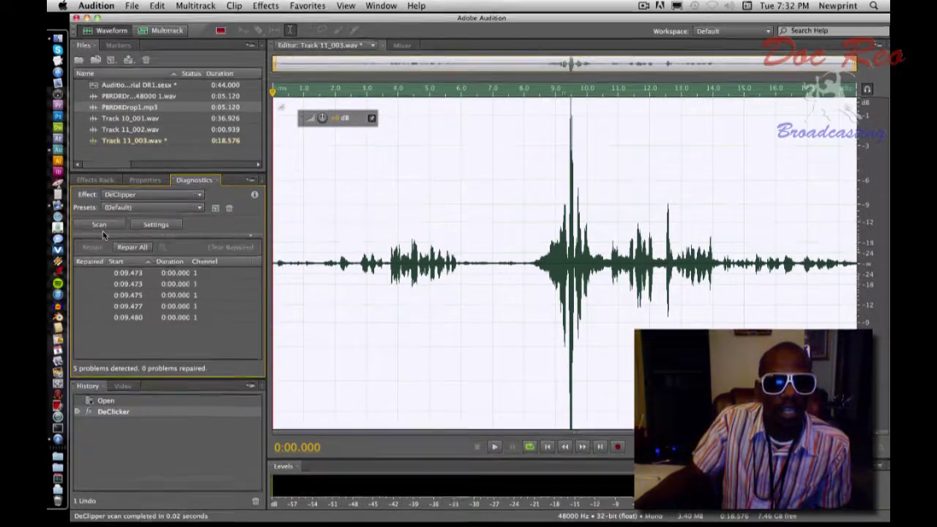
click(132, 250)
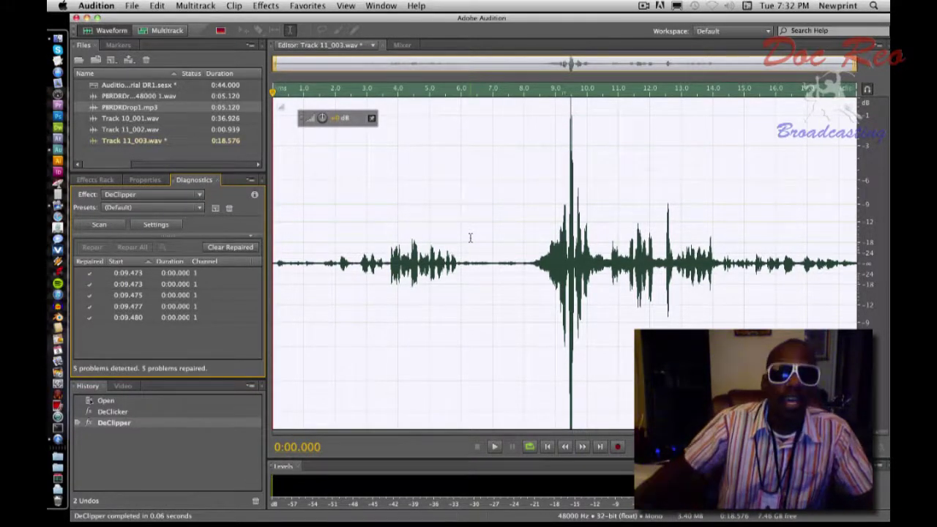
Apply Noise Reduction to the whole recording with the captured noise print, at 100% reduction and 40 dB
click(266, 5)
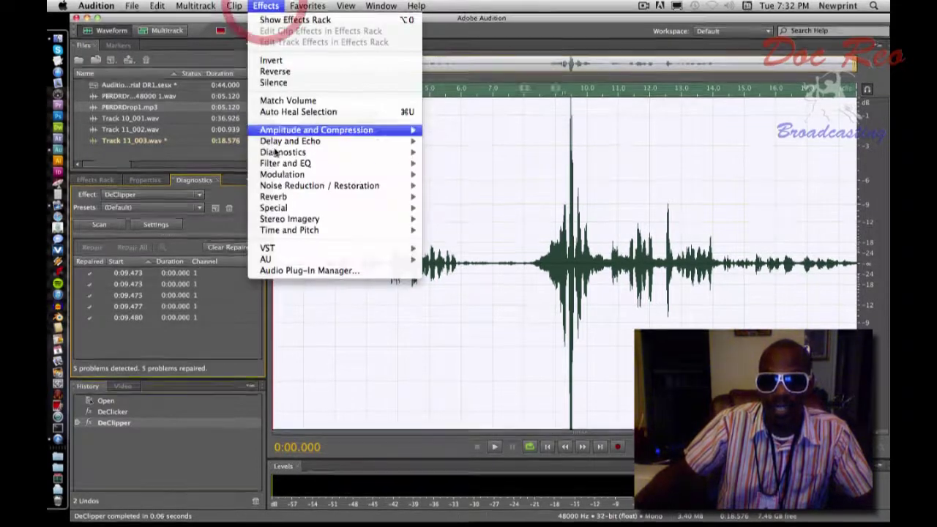
mouse_move(283, 186)
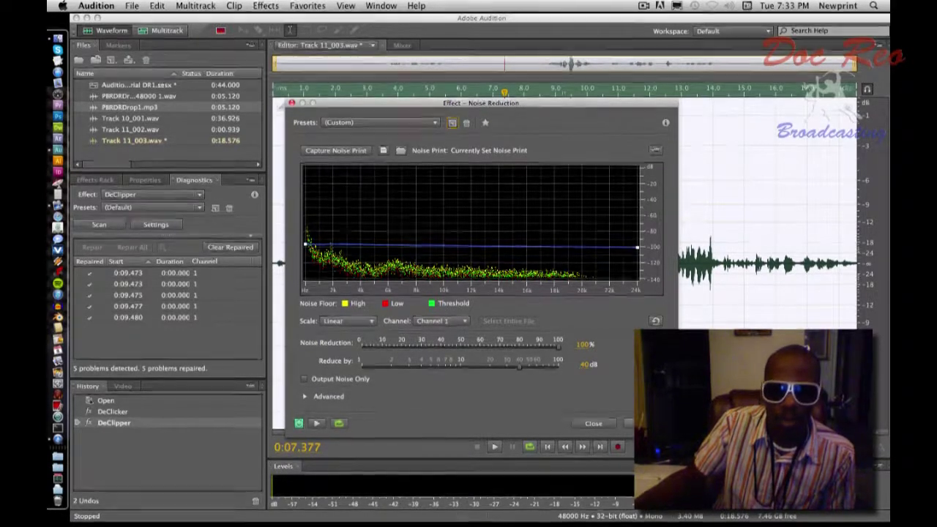
click(627, 423)
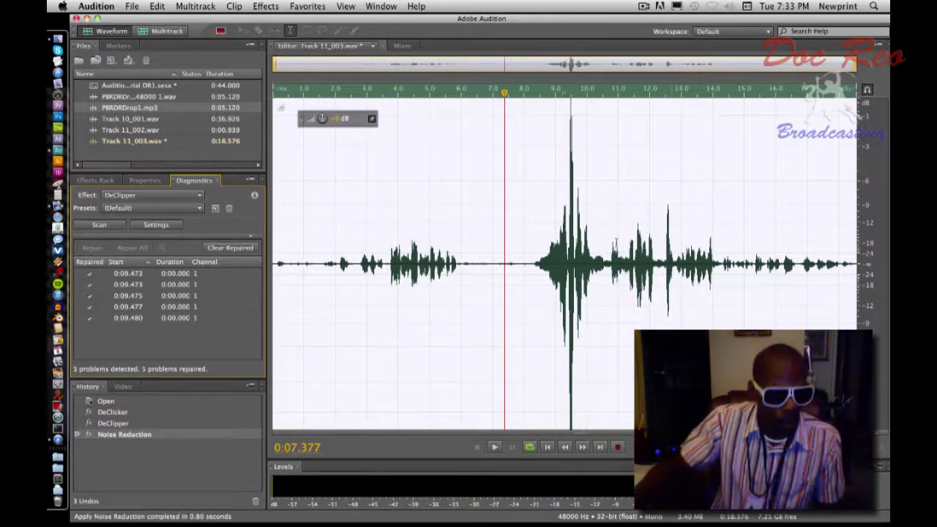
Select the loudest peak of the waveform, from about 9.47 s to 9.54 s
scroll(556, 245, up, 6)
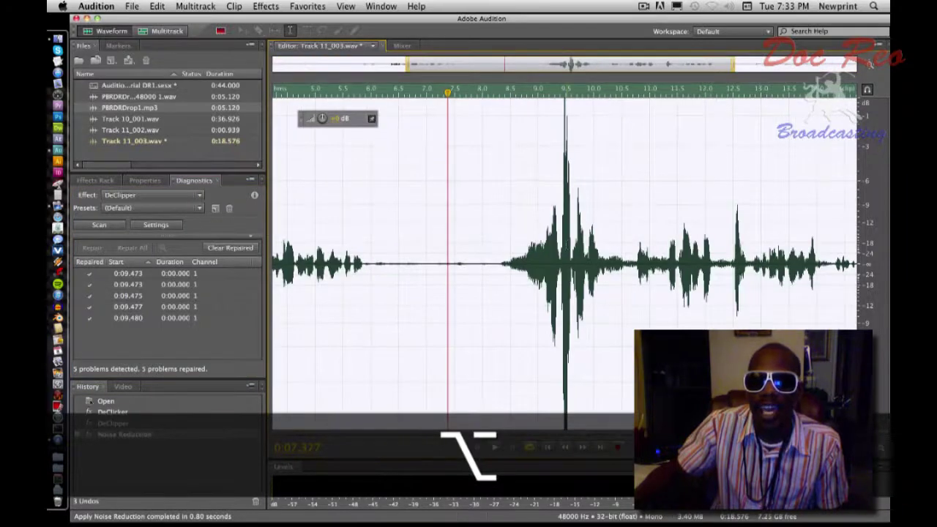
scroll(589, 249, up, 5)
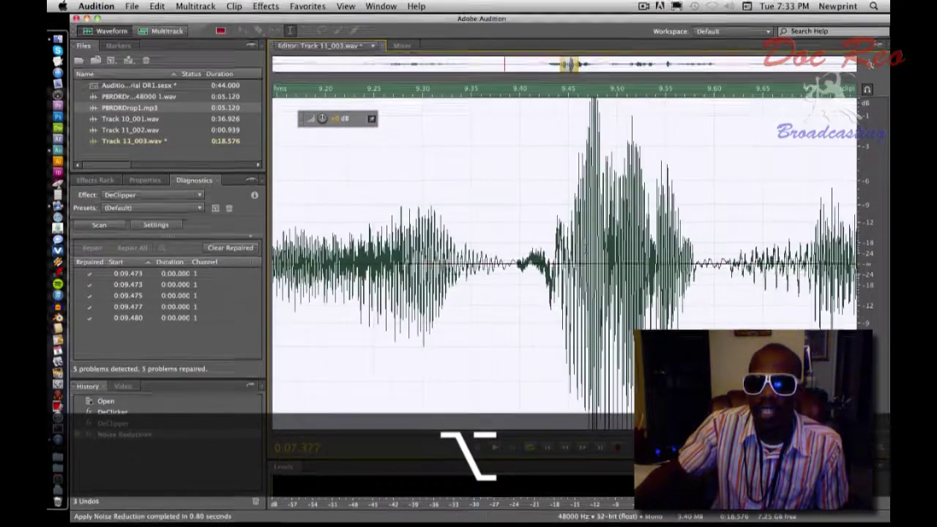
scroll(589, 248, up, 2)
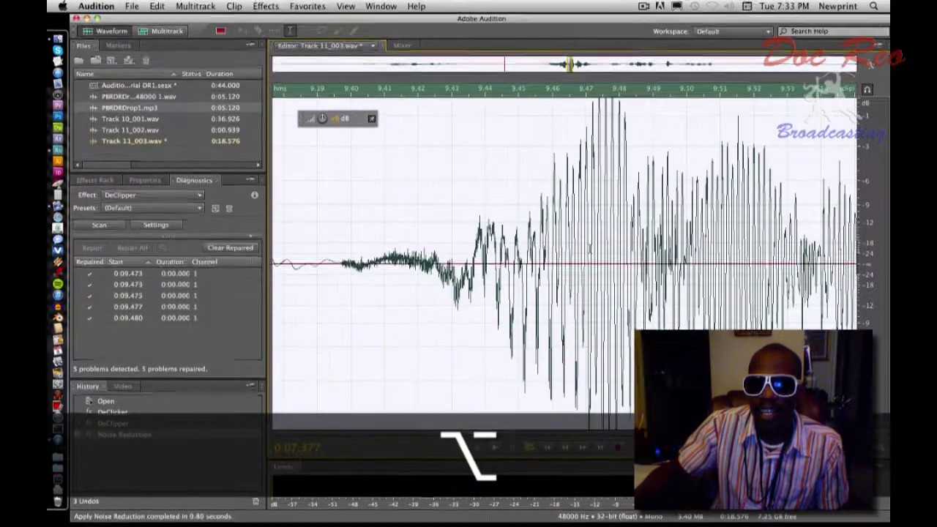
click(565, 139)
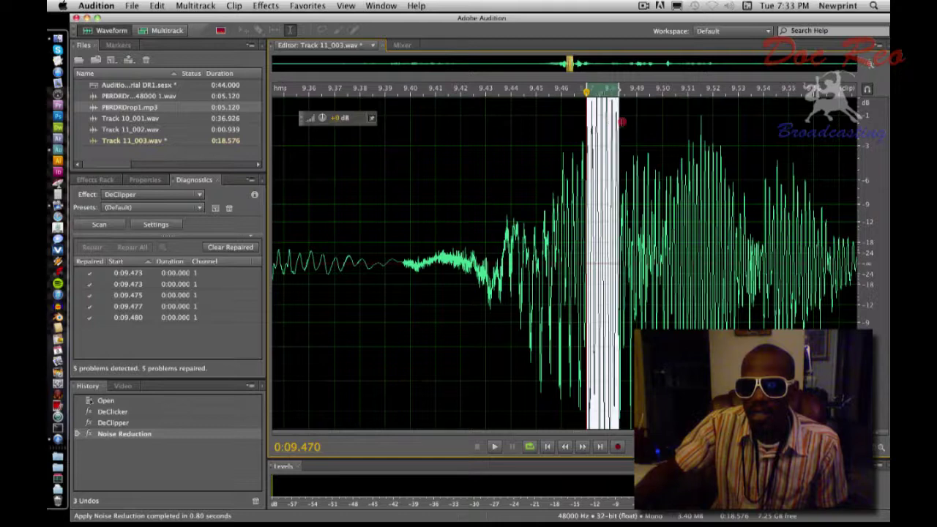
drag(623, 122, 620, 123)
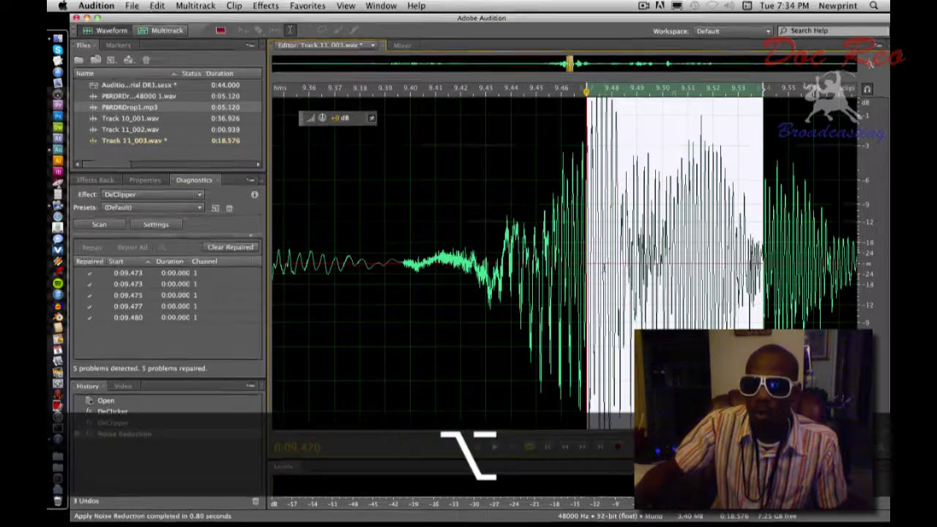
Move the start of the selection back to the zero crossing at about 9.469 s
scroll(578, 267, up, 8)
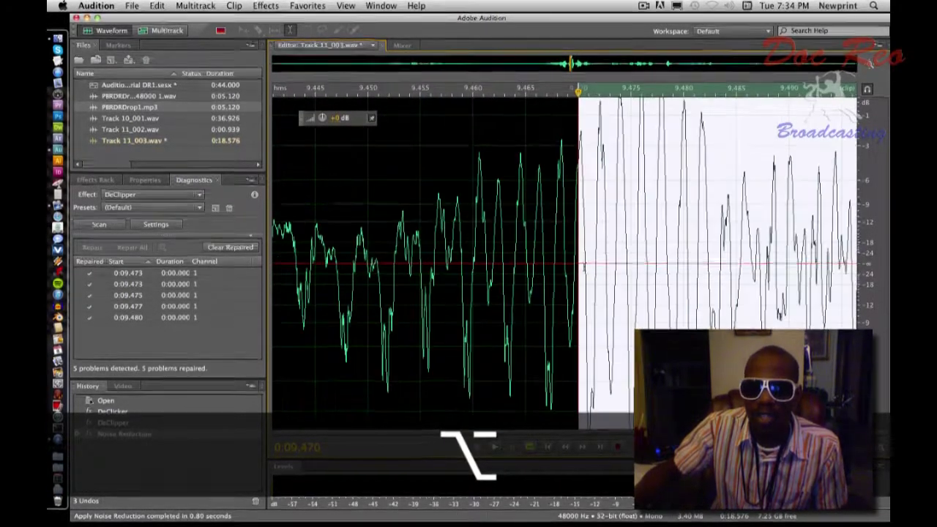
scroll(579, 268, up, 2)
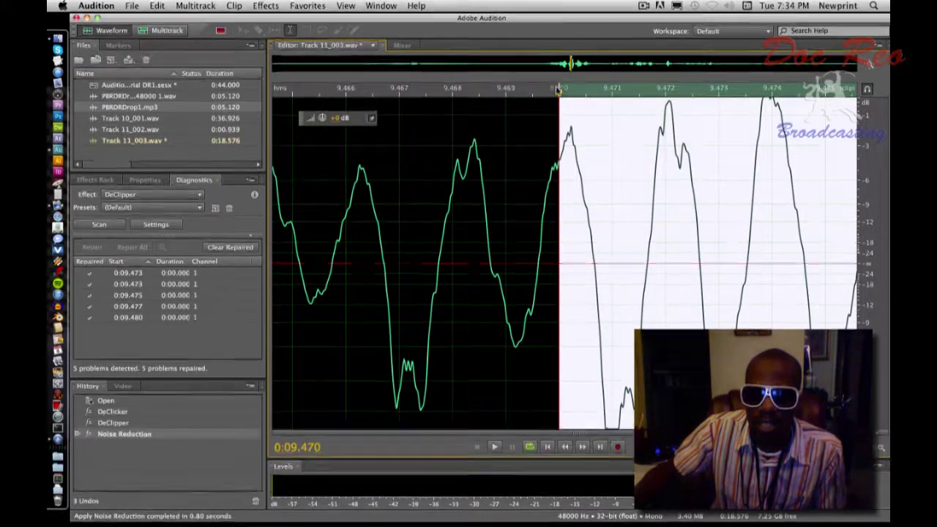
drag(558, 89, 539, 91)
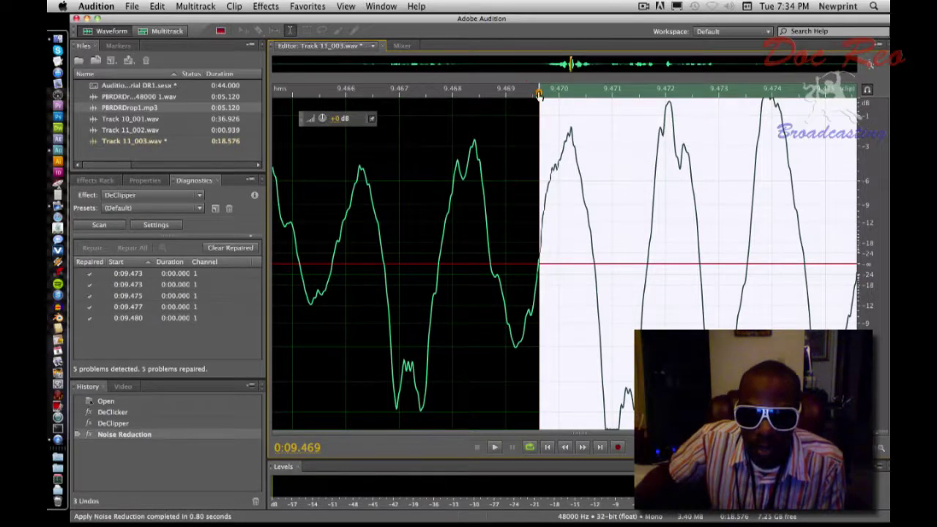
scroll(540, 267, up, 1)
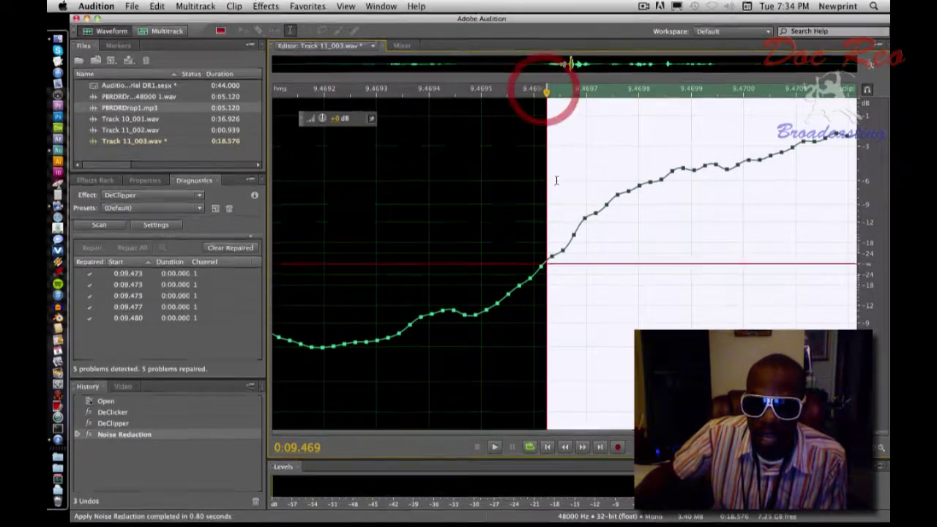
Move the end of the selection back to the zero crossing just before 9.54 s
alt+scroll(558, 258, down, 2)
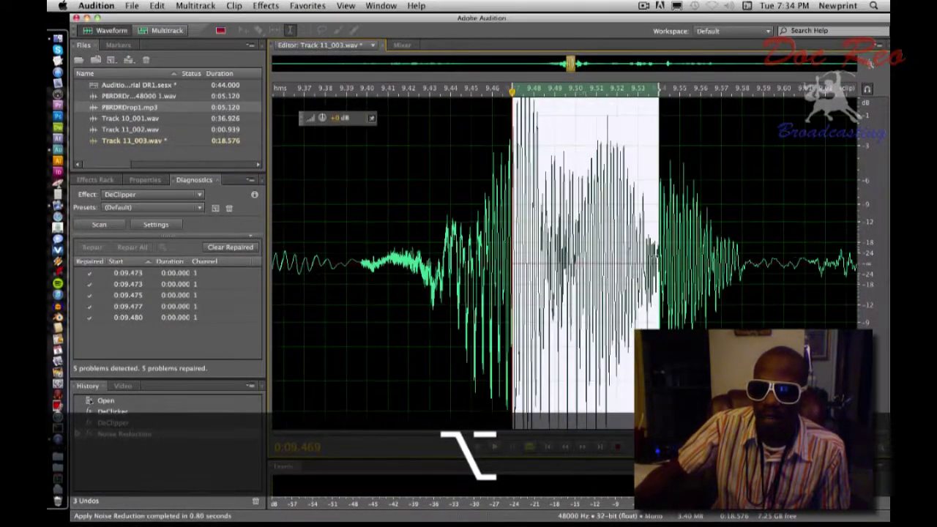
alt+scroll(461, 256, up, 2)
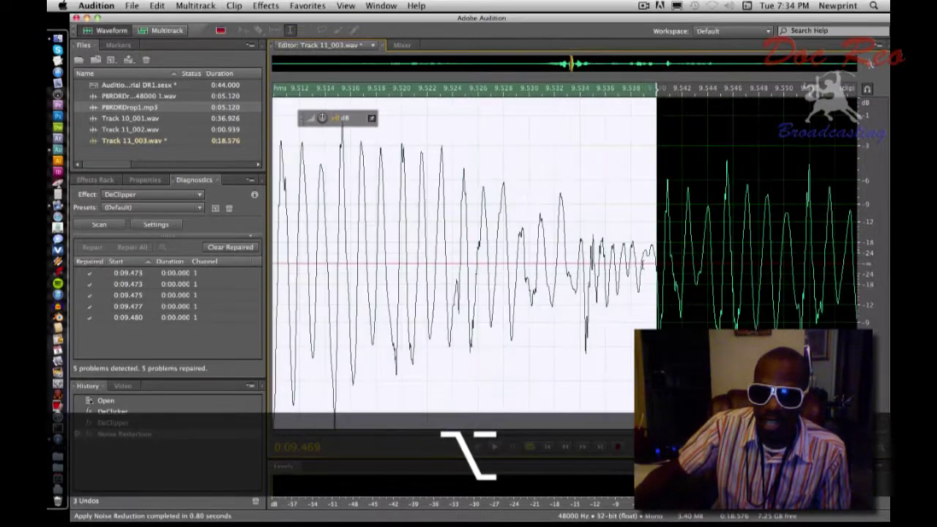
scroll(671, 260, up, 8)
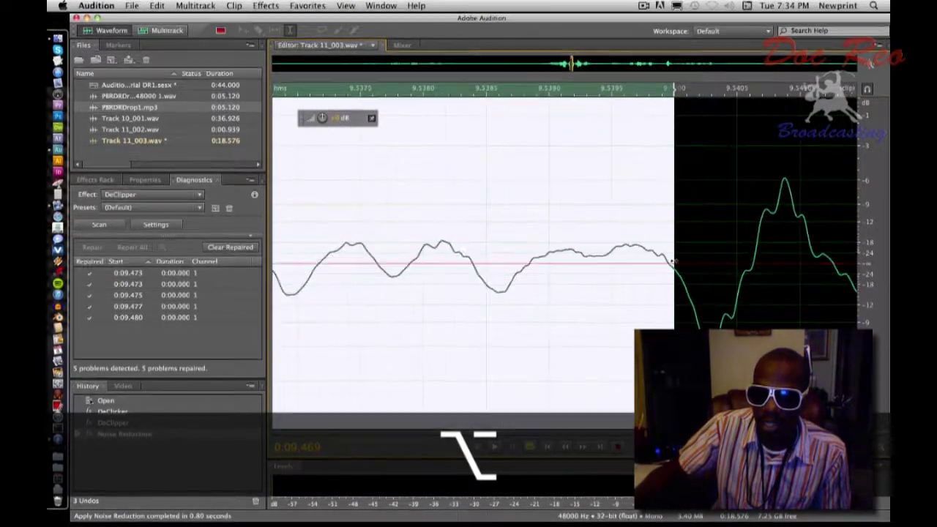
scroll(672, 260, up, 2)
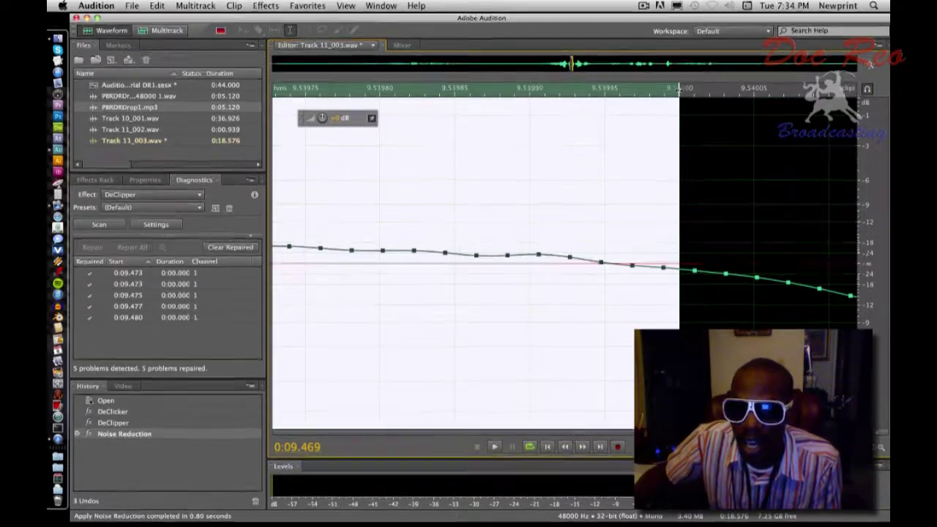
drag(678, 89, 603, 102)
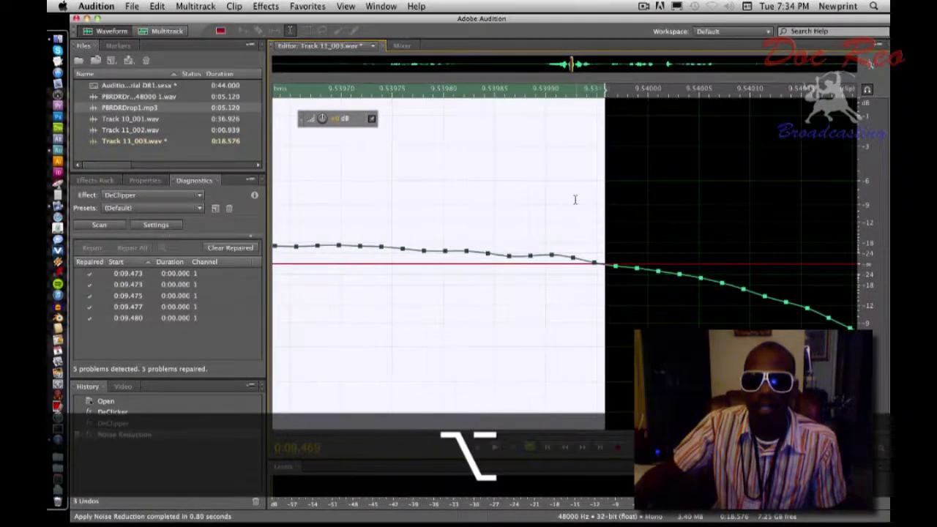
Lower the volume of the selected peak by about 2.7 dB
scroll(574, 200, down, 3)
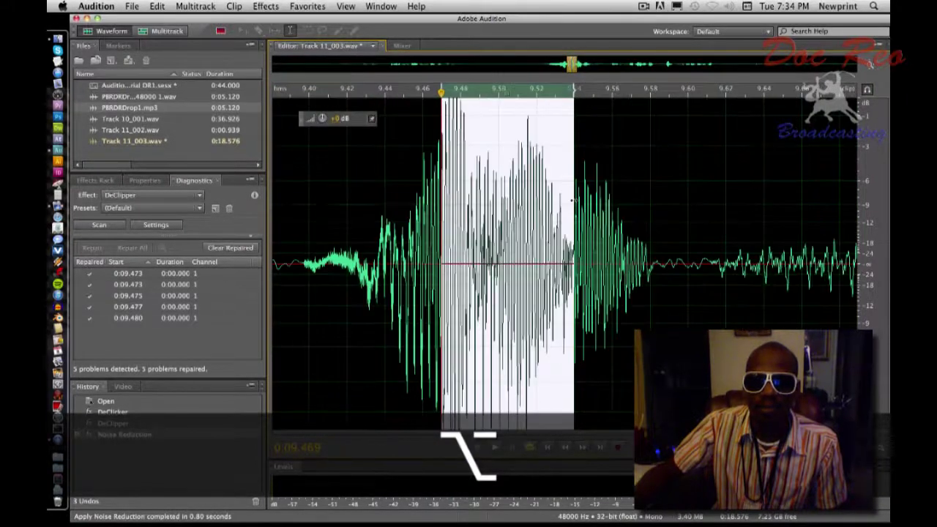
scroll(573, 200, up, 2)
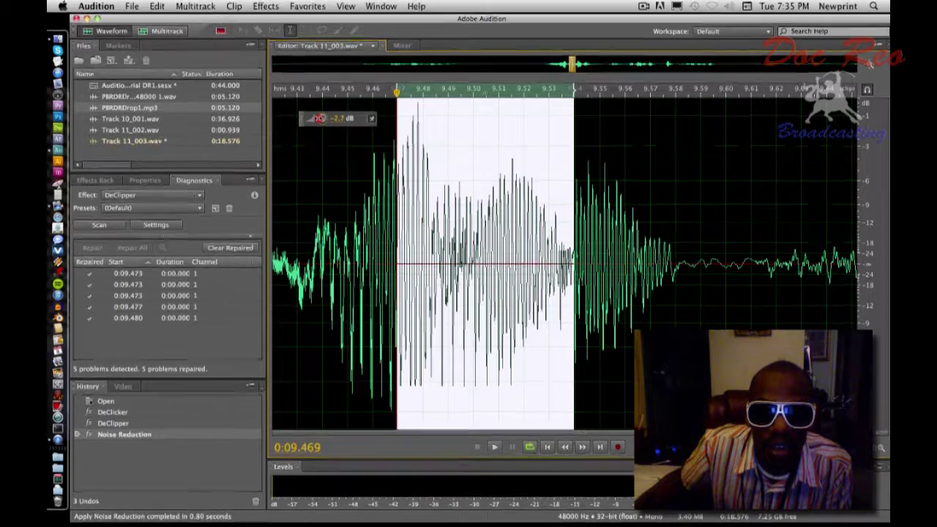
drag(319, 118, 320, 121)
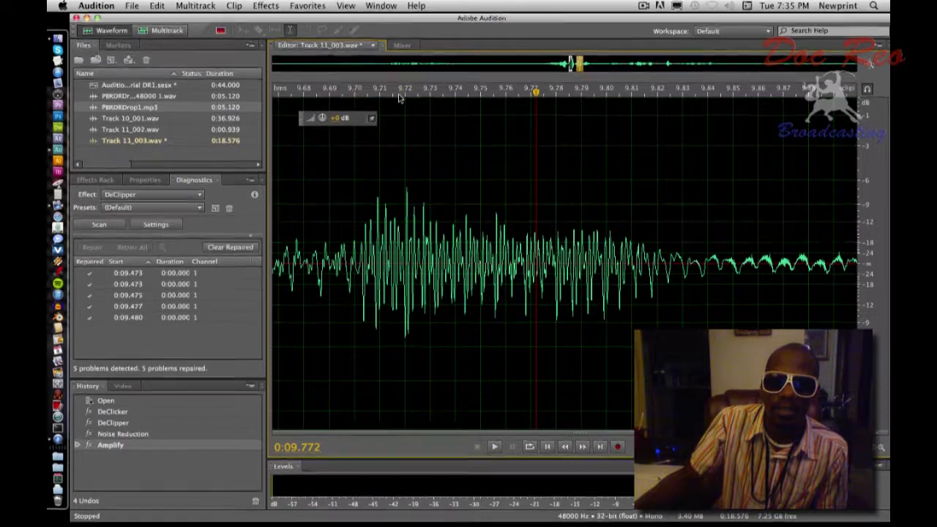
Play about the first second of the processed recording and stop playback
scroll(388, 180, down, 10)
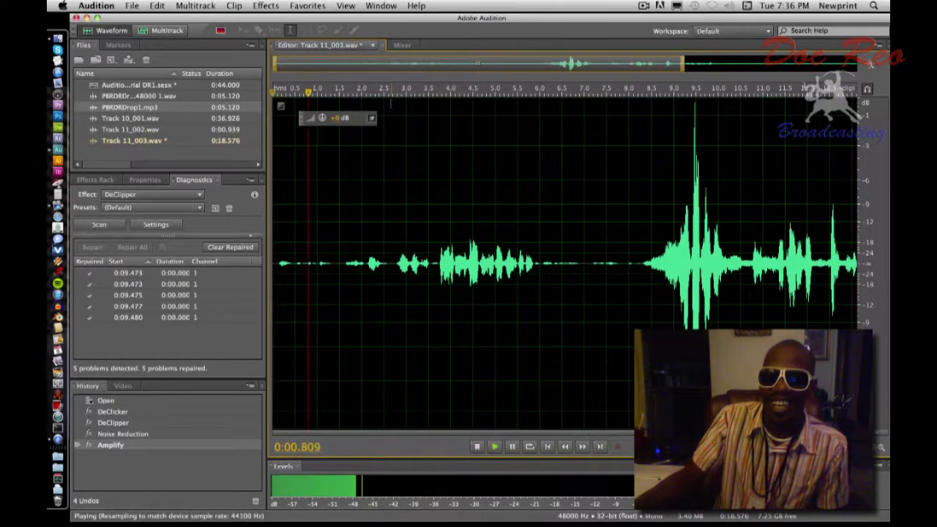
key(space)
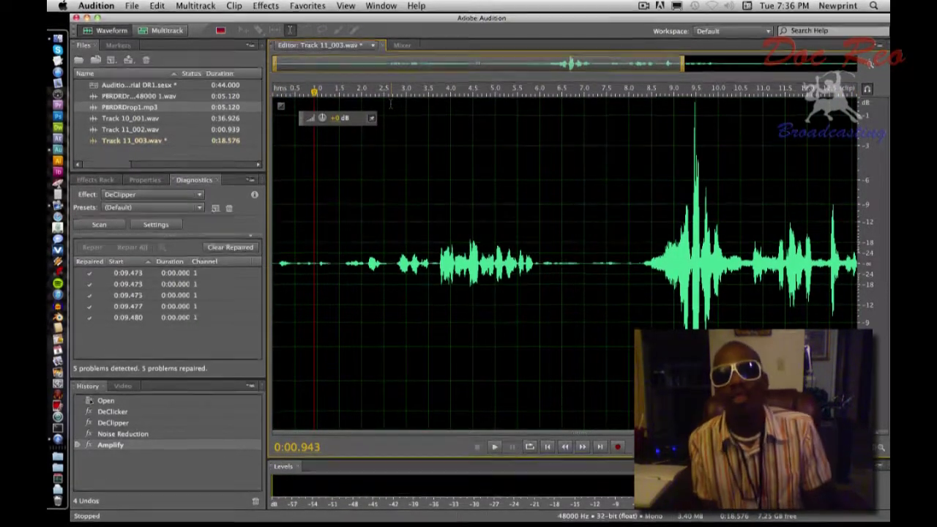